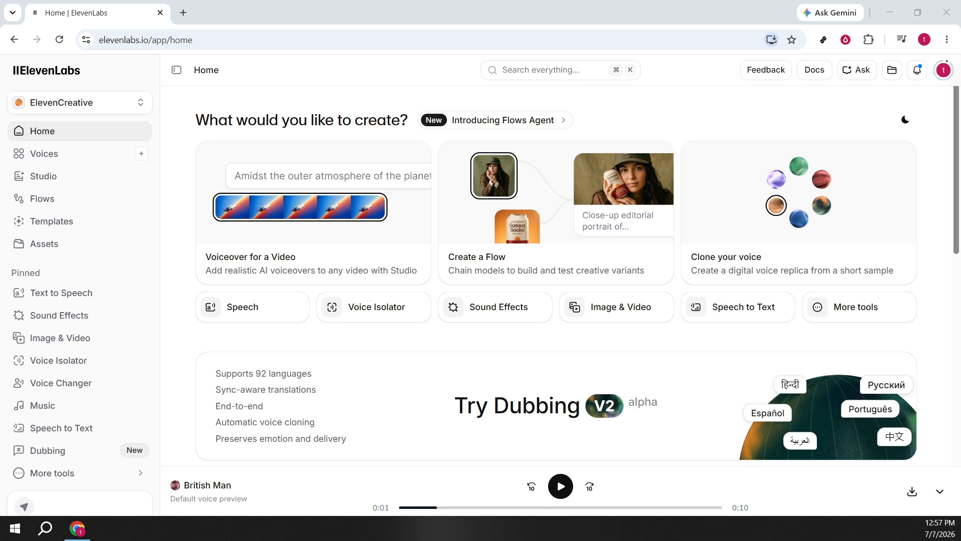
- Start creating a new voice with Voice Design from the Voices library
mouse_move(301, 406)
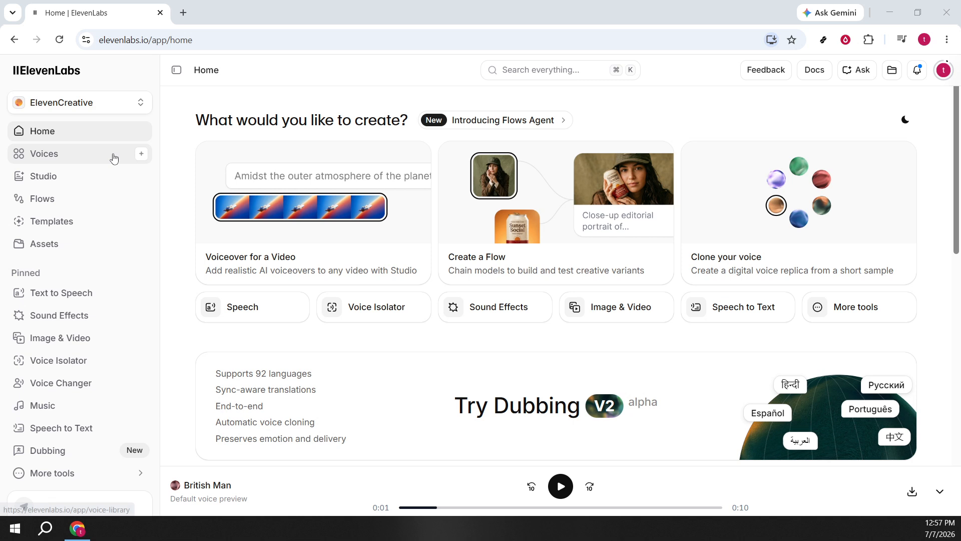
click(85, 159)
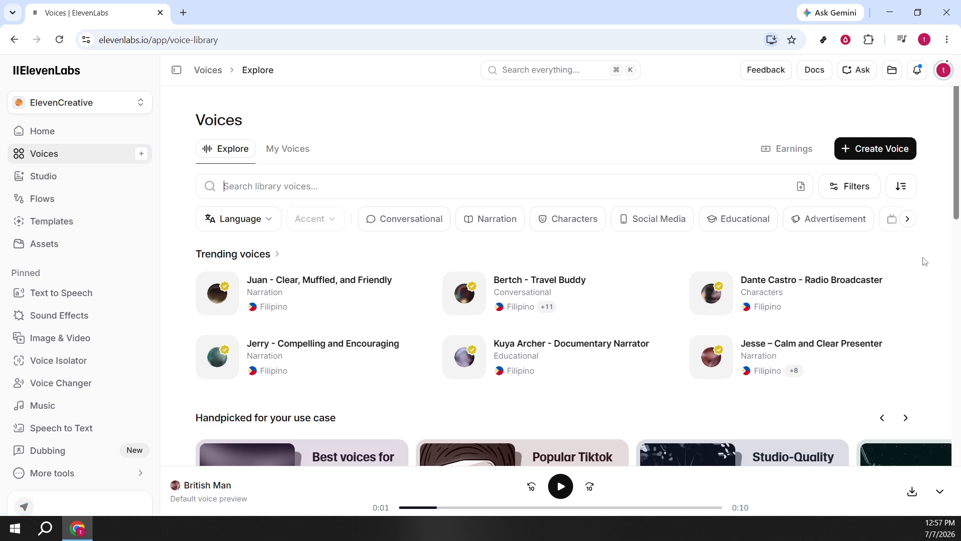
click(903, 159)
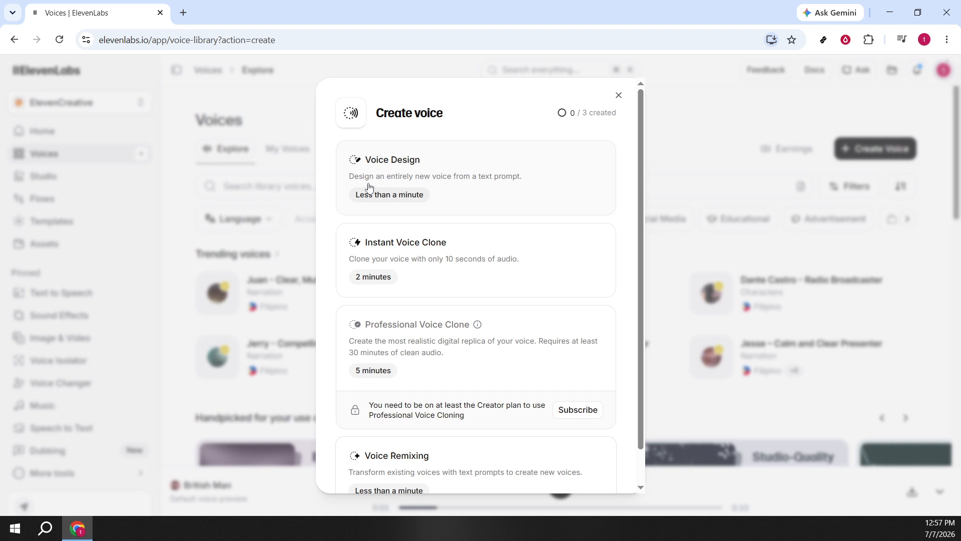
click(389, 170)
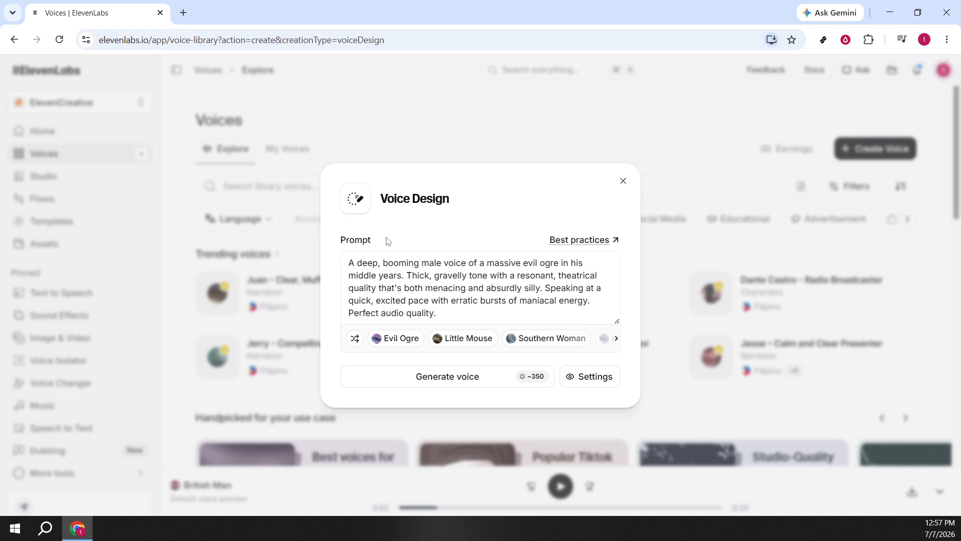
- Clear the evil ogre text from the voice prompt and fill it with the Southern Woman example
drag(373, 242, 342, 248)
click(456, 313)
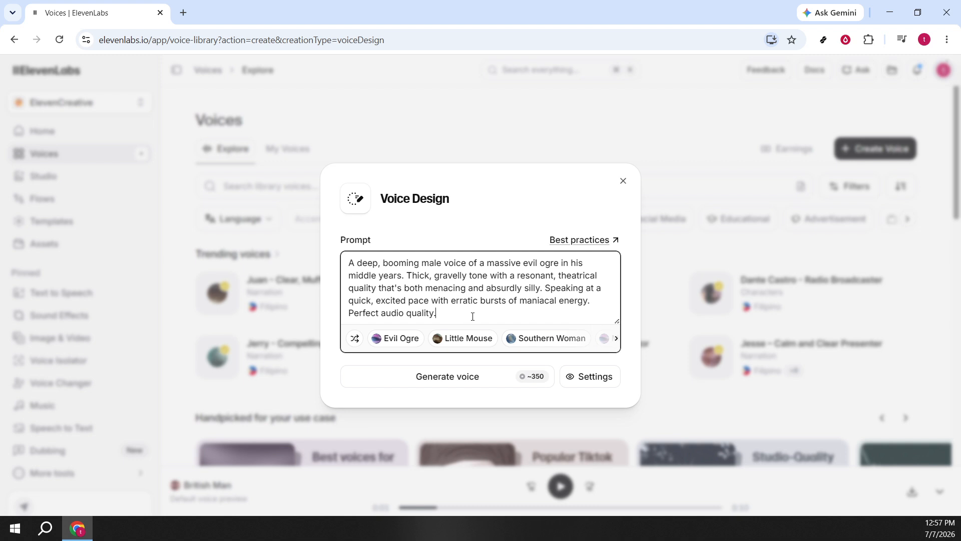
drag(472, 316, 351, 259)
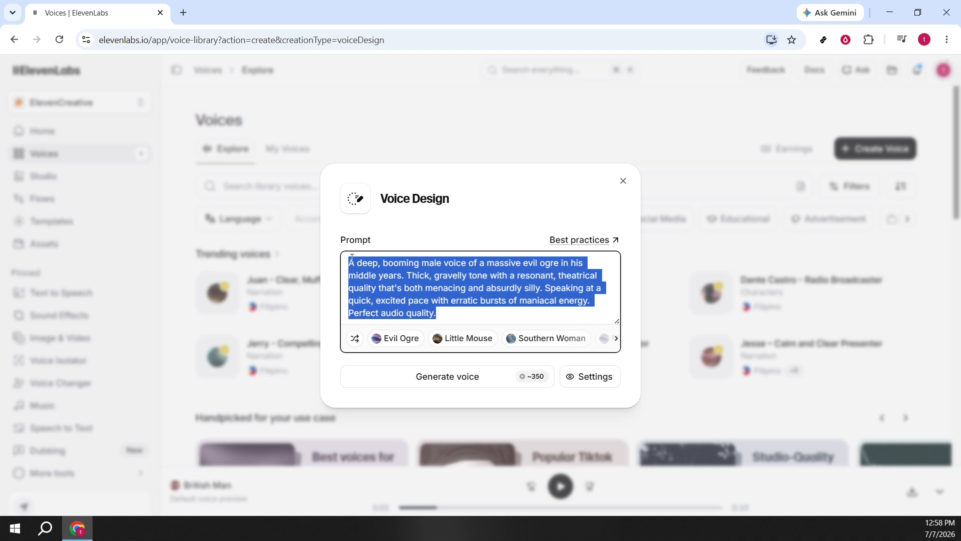
key(BackSpace)
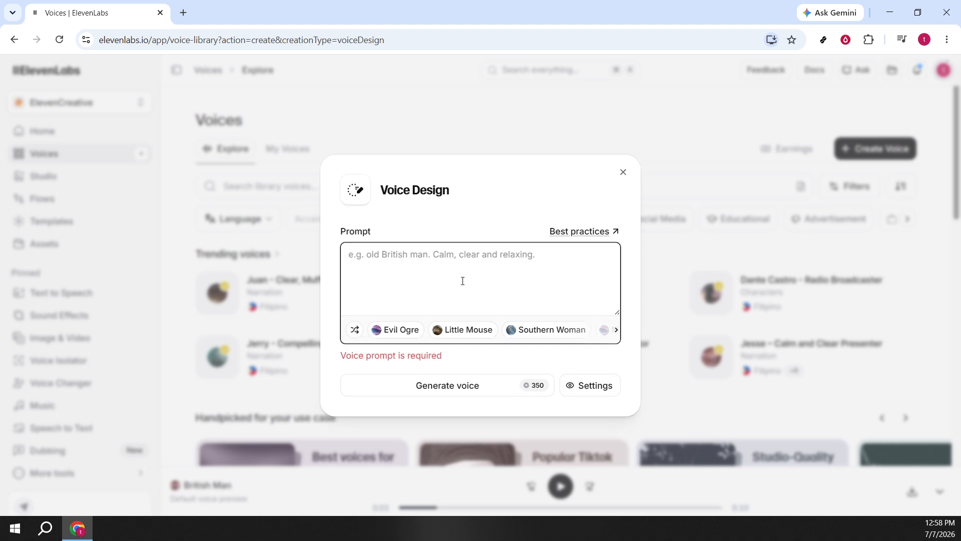
click(523, 332)
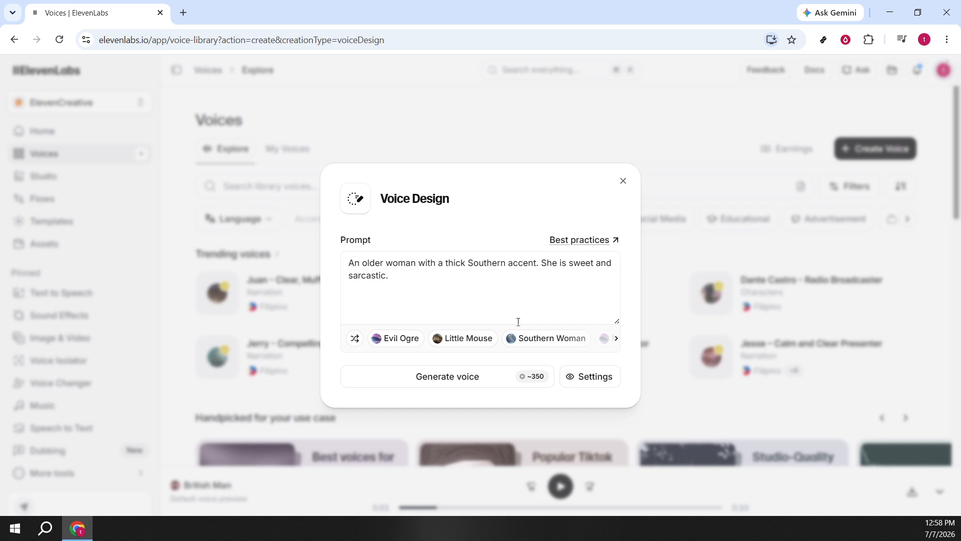
- Try the Movie Trailer voice, British CEO and Angry Pirate example prompts, and settle on the deep, gravelly New York accent example
click(619, 345)
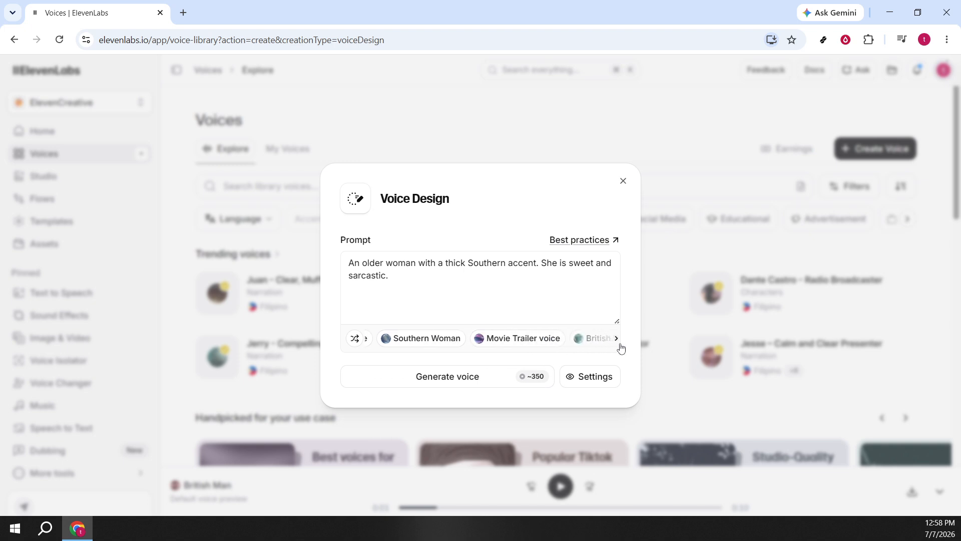
click(517, 344)
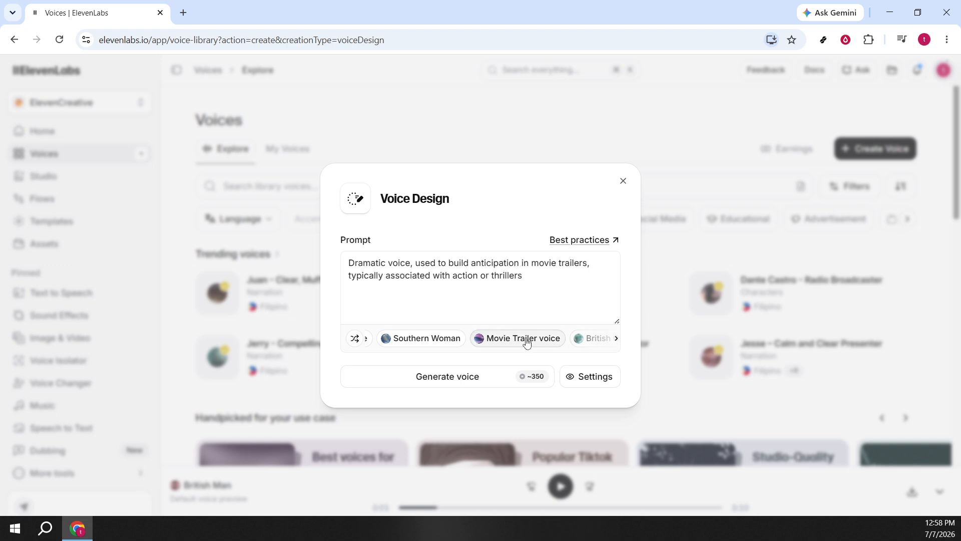
click(591, 341)
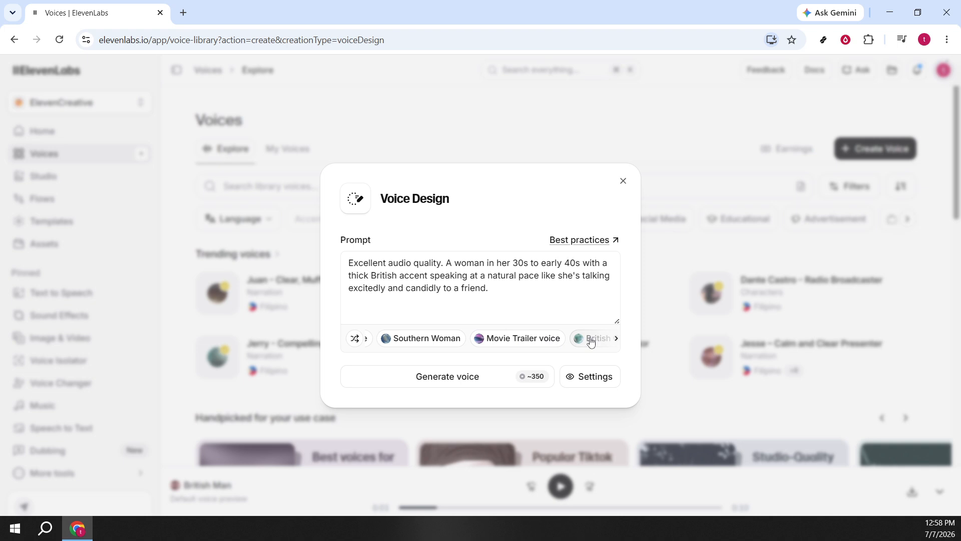
click(618, 344)
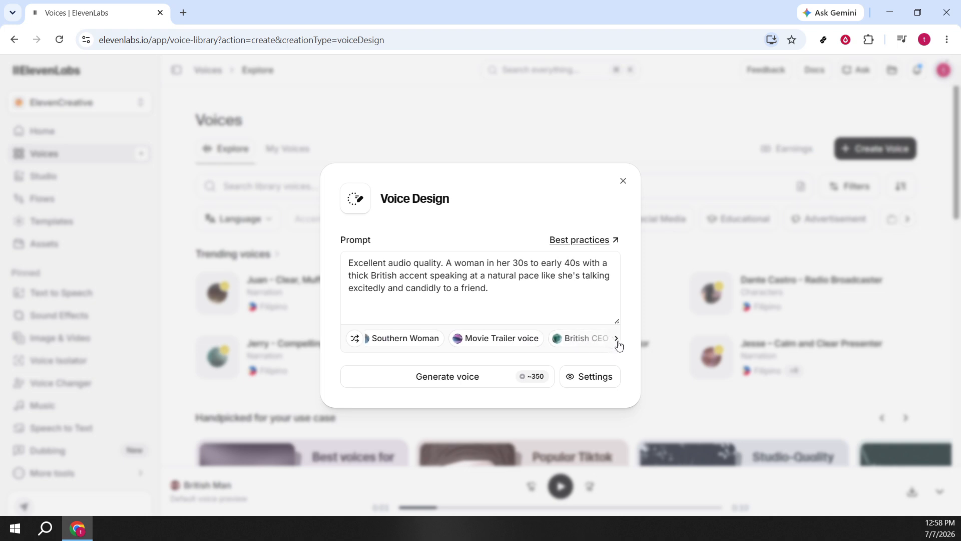
click(617, 344)
click(570, 348)
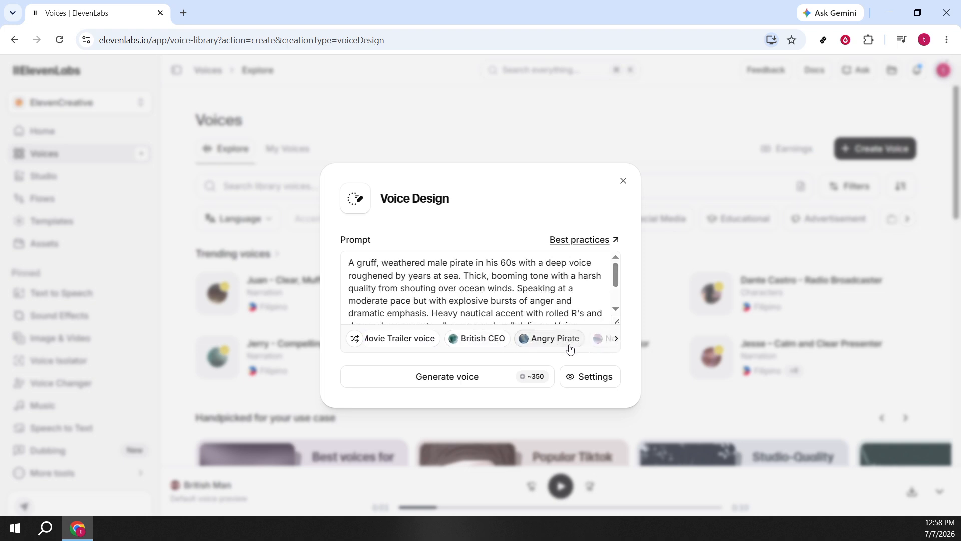
click(598, 340)
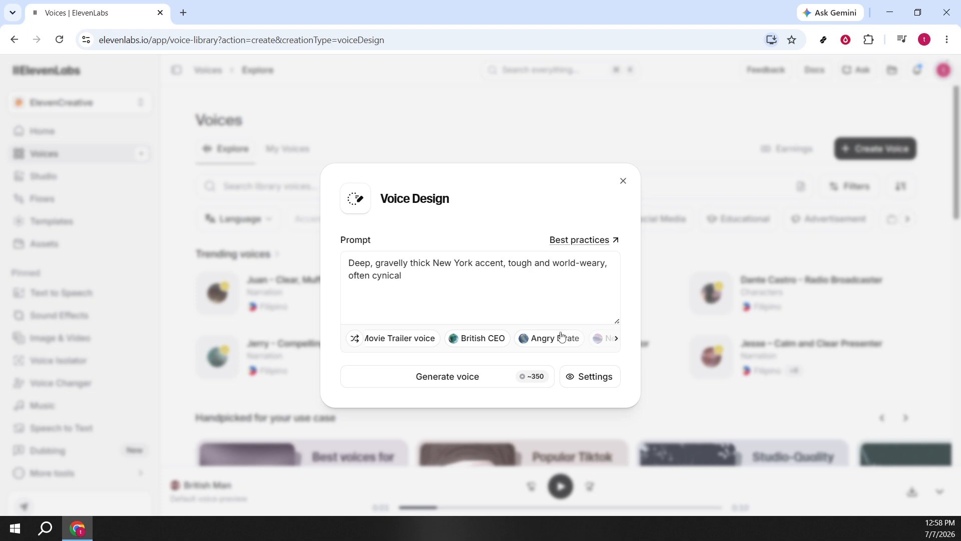
- Set the voice's loudness to 59% and guidance scale to 36%, and generate the voice options
click(583, 382)
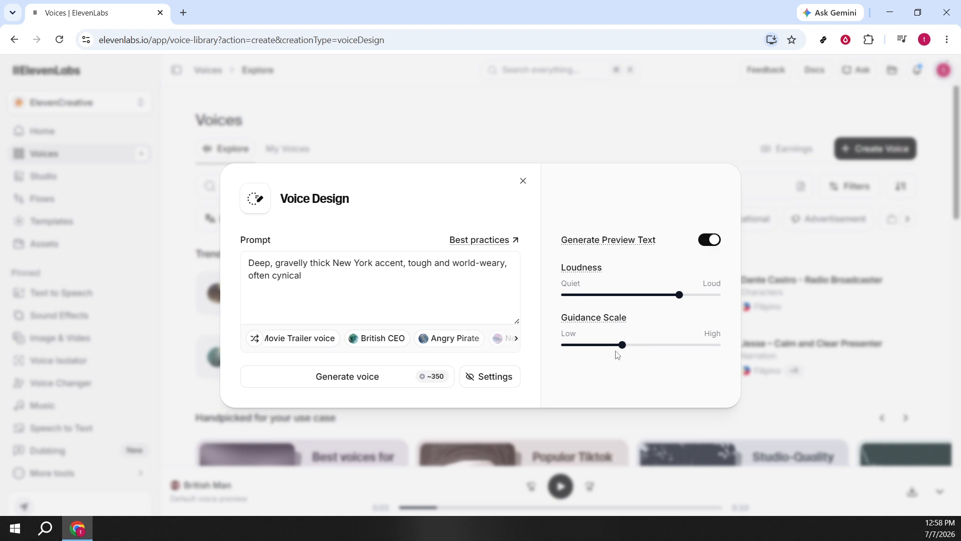
mouse_move(679, 300)
drag(679, 300, 655, 298)
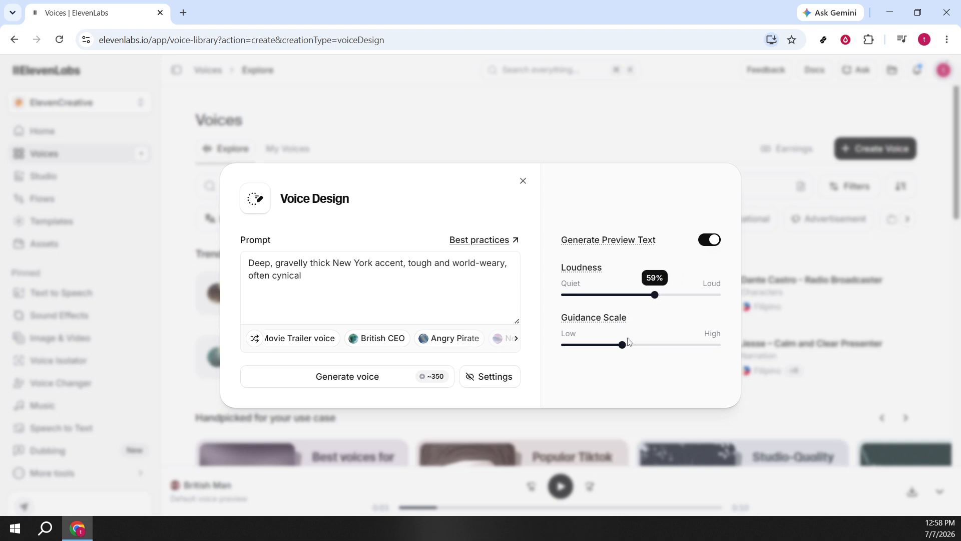
mouse_move(624, 346)
drag(625, 347, 620, 347)
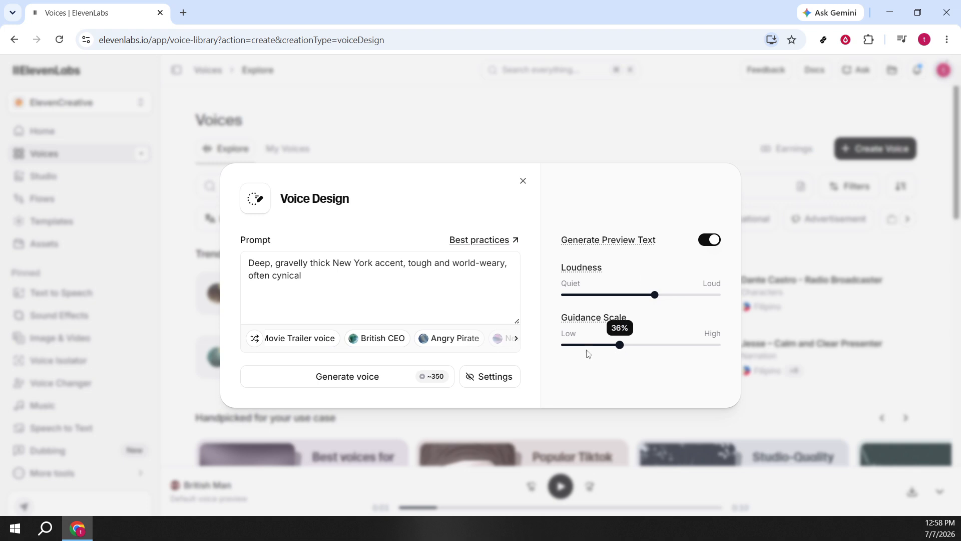
click(380, 381)
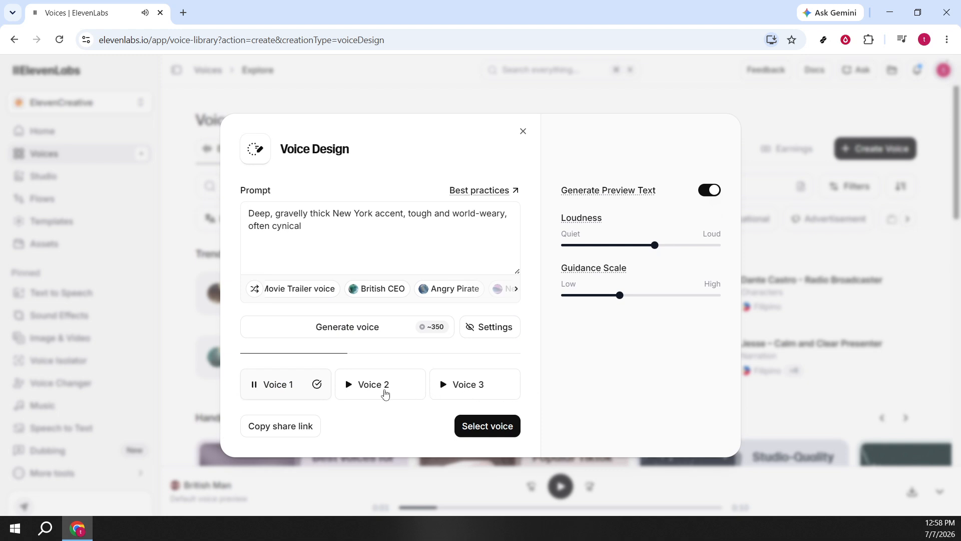
- Preview the generated Voice 2 and Voice 3, and select Voice 3 to continue
click(385, 394)
click(354, 390)
click(449, 390)
click(449, 390)
click(499, 426)
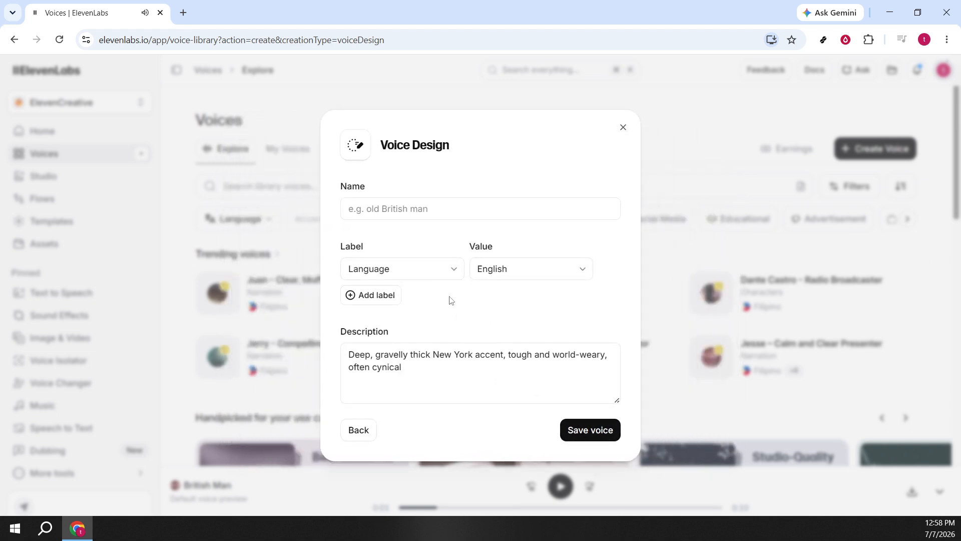
- Name the new voice "Old man"
click(415, 214)
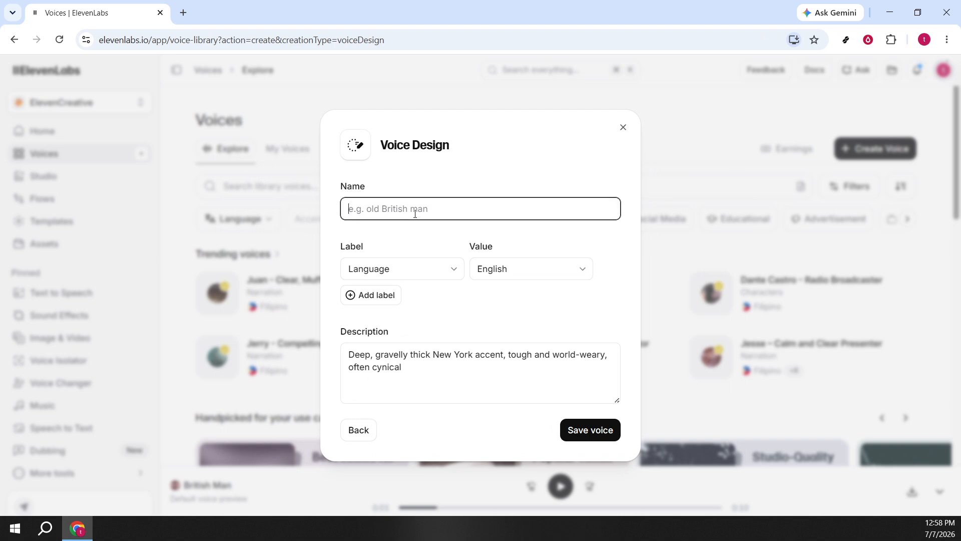
text(Old man)
drag(365, 249, 335, 250)
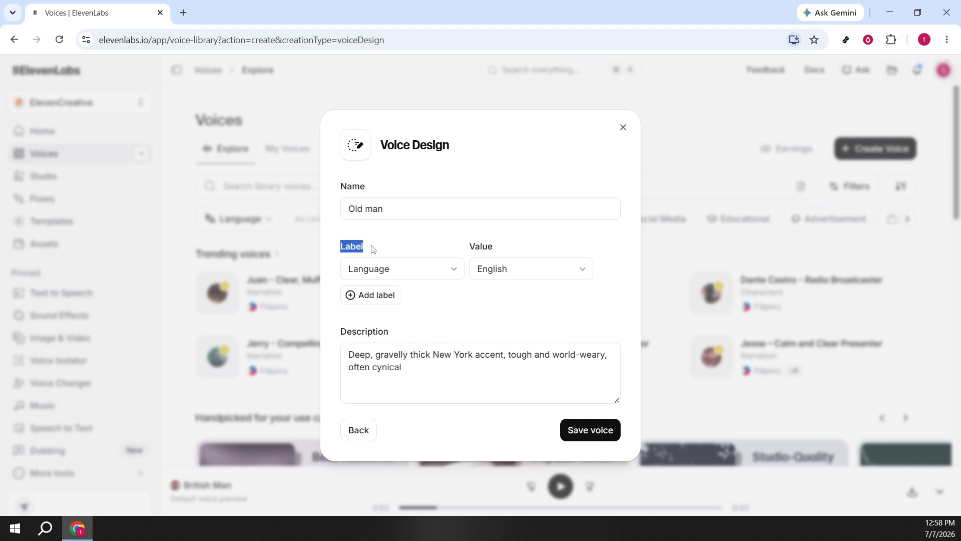
click(452, 247)
- Look through the available language values for the voice's Language label, keeping English
click(503, 267)
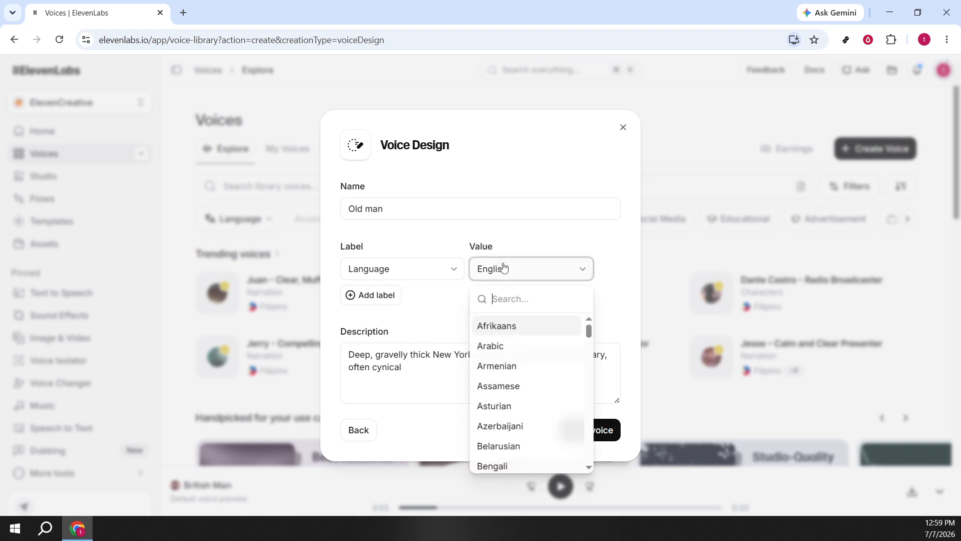
click(526, 267)
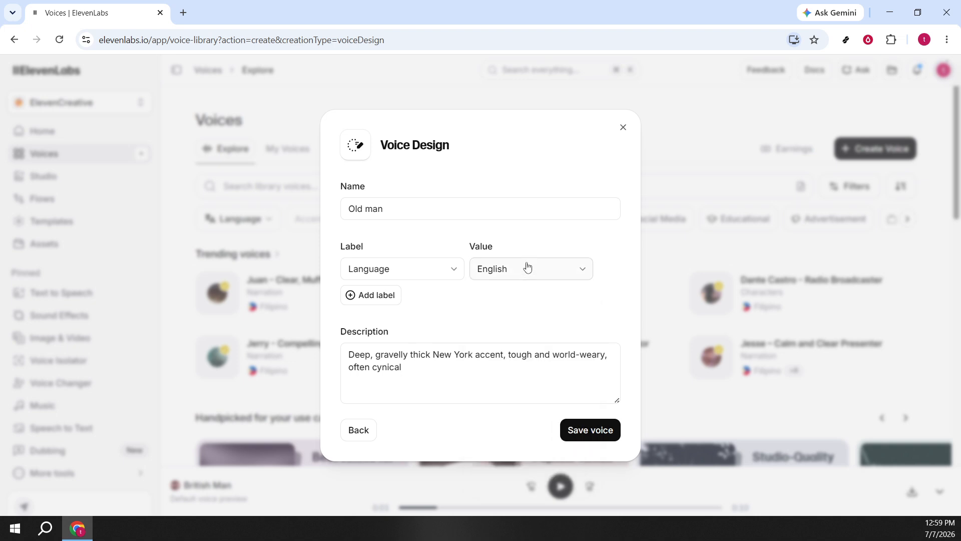
click(526, 267)
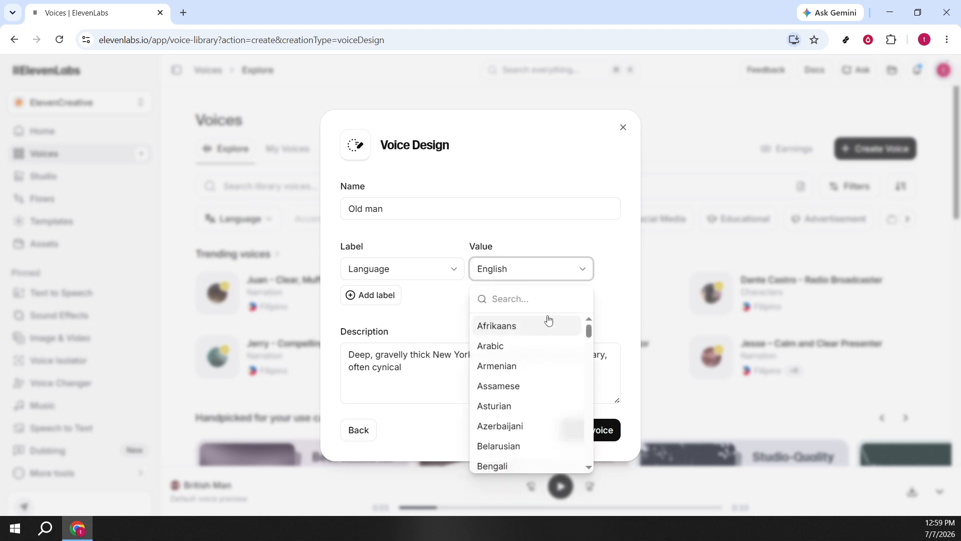
scroll(553, 357, down, 4)
scroll(554, 359, down, 6)
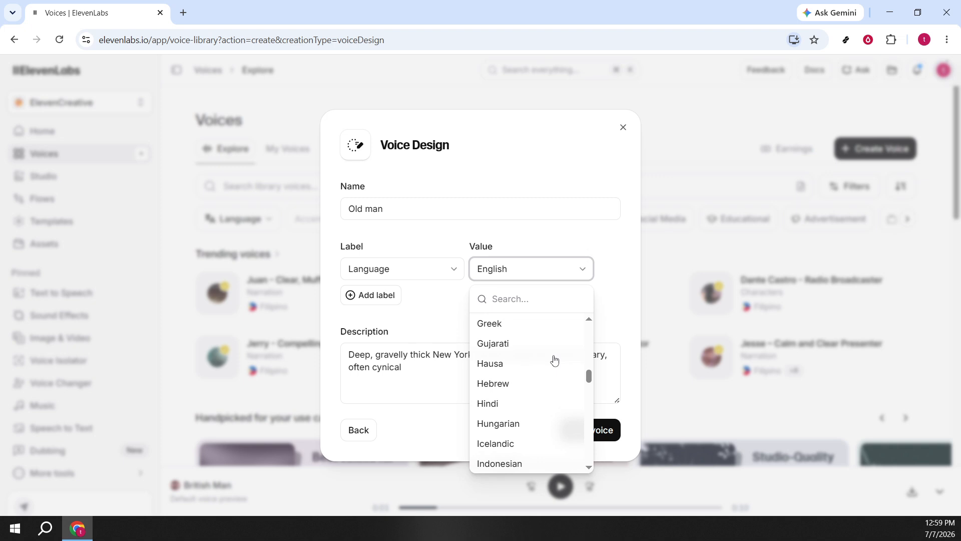
scroll(554, 358, down, 10)
scroll(554, 359, down, 9)
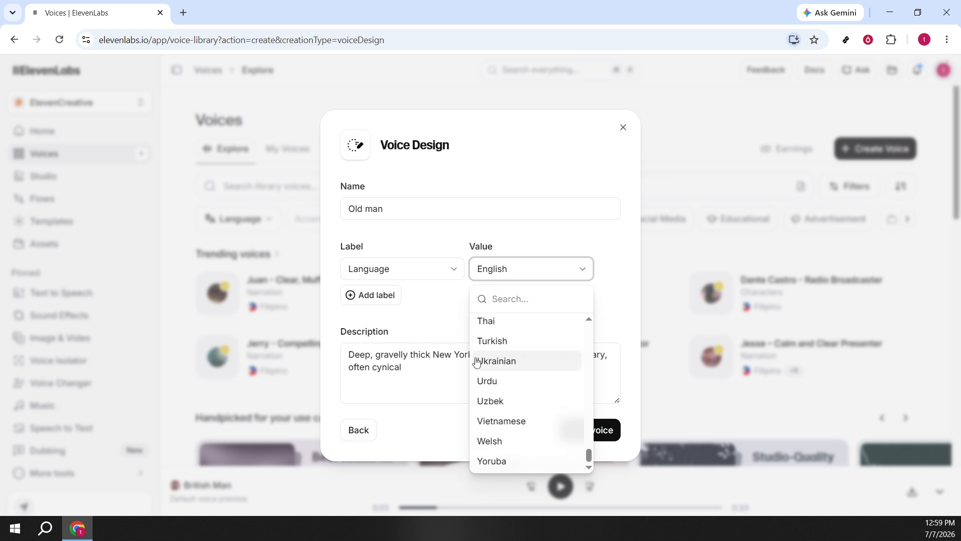
click(434, 314)
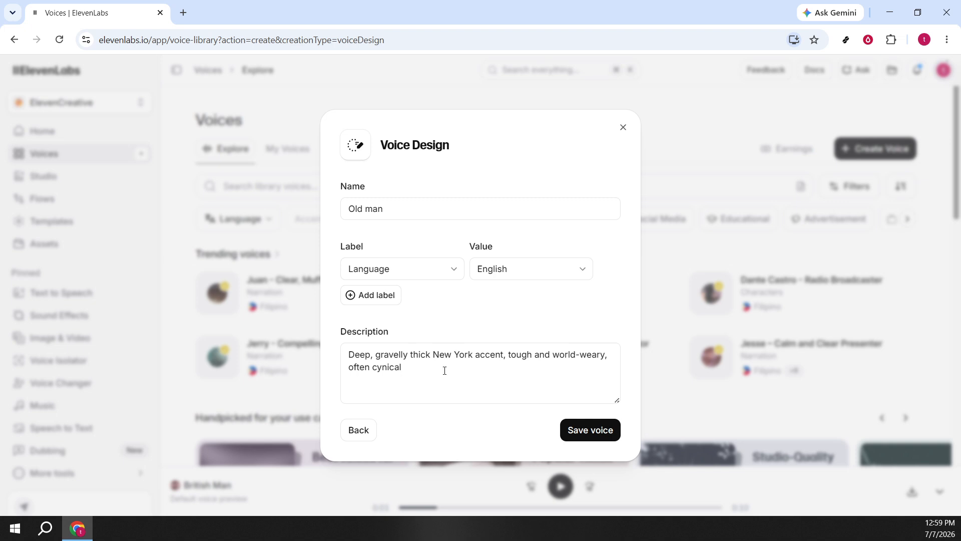
- Save the voice with its existing description and skip the suggestions for trying it out
drag(439, 377, 347, 354)
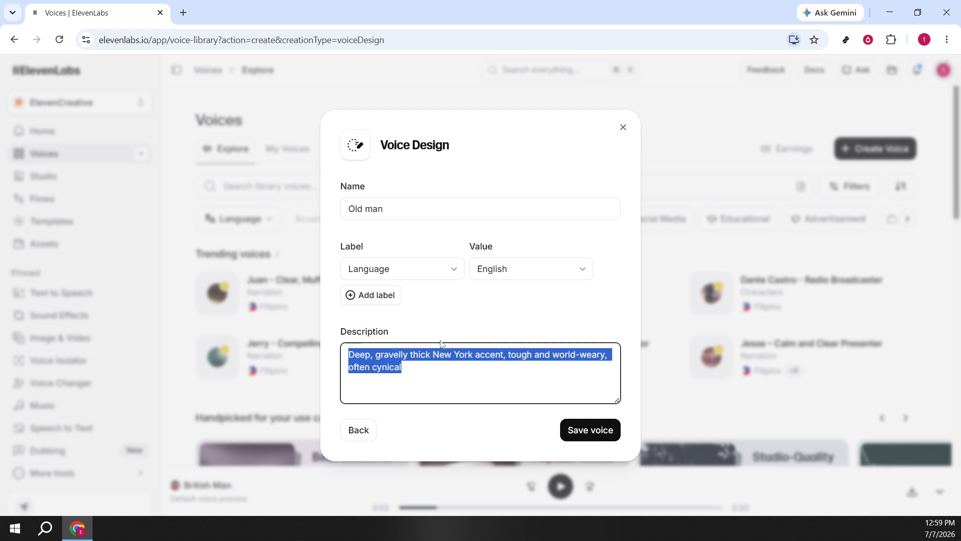
click(476, 319)
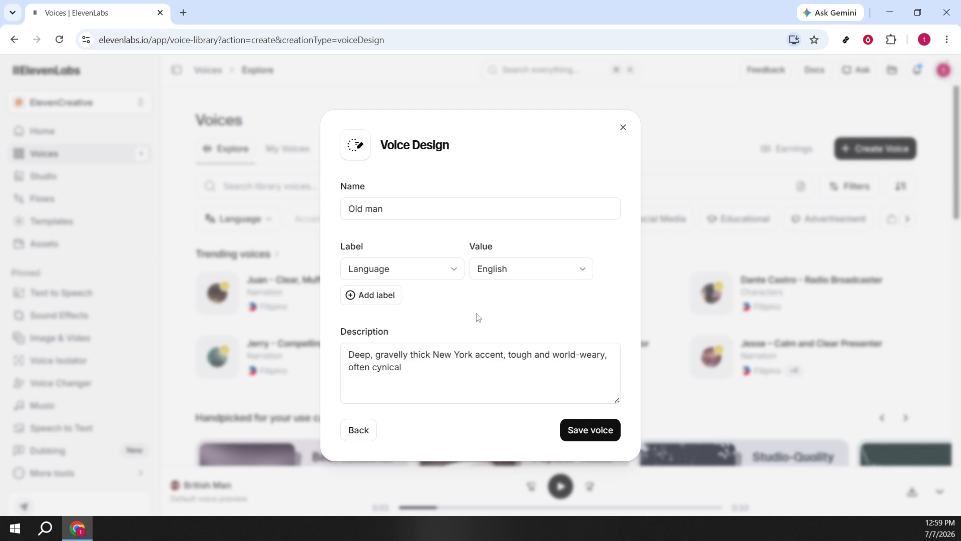
click(581, 439)
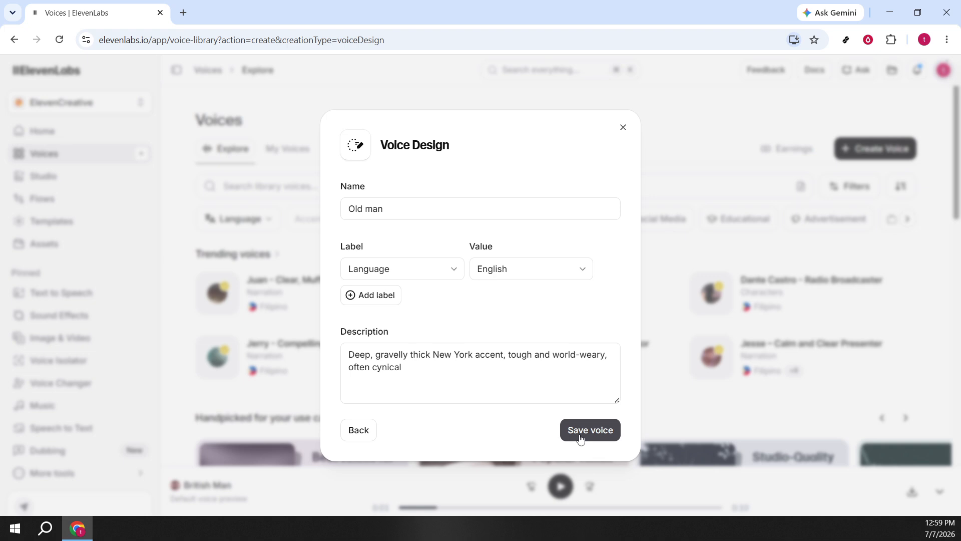
click(580, 438)
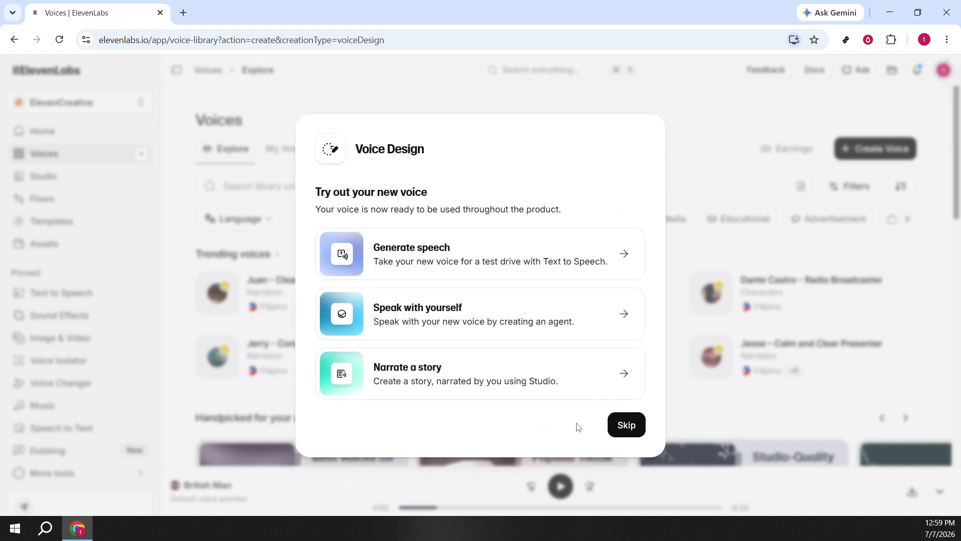
click(625, 426)
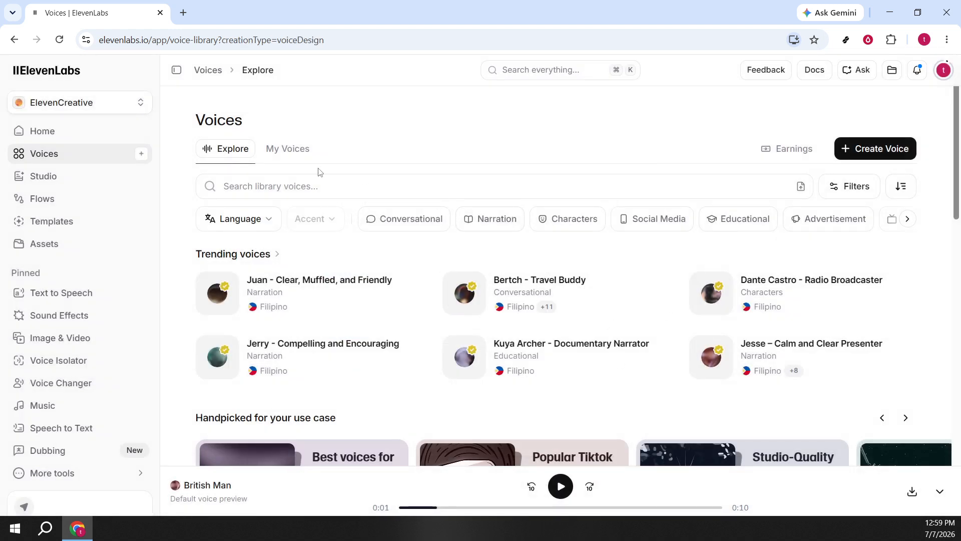
- Play the Old man voice's preview in My Voices and open its list of further actions
click(281, 159)
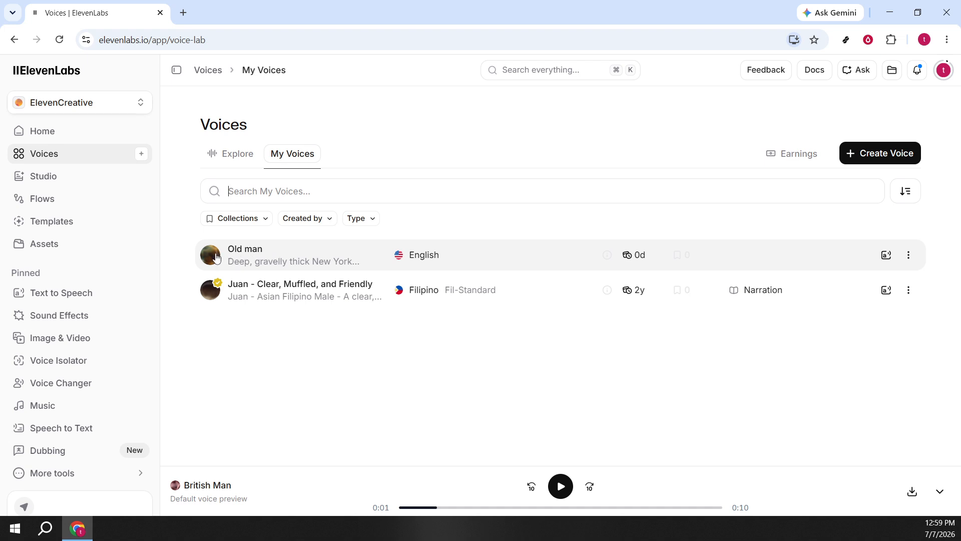
click(609, 262)
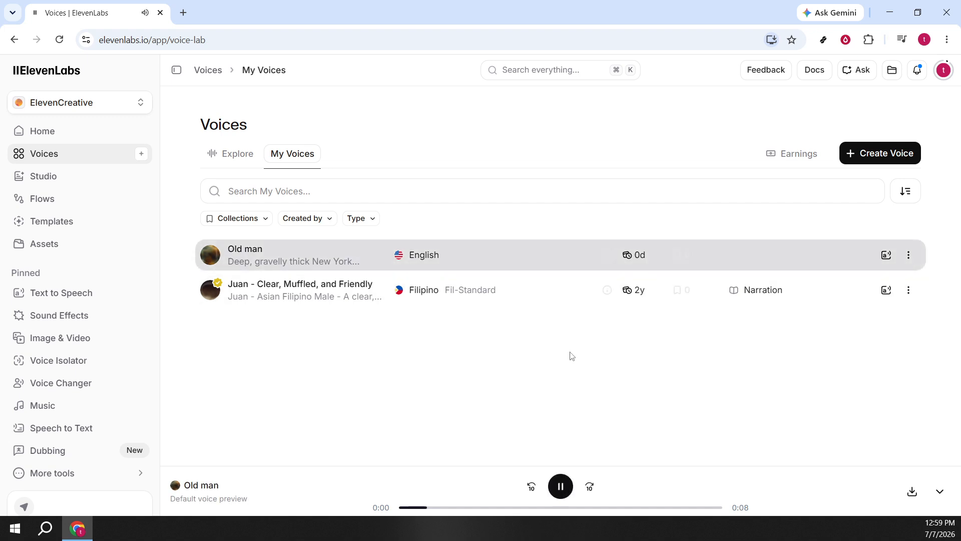
click(589, 487)
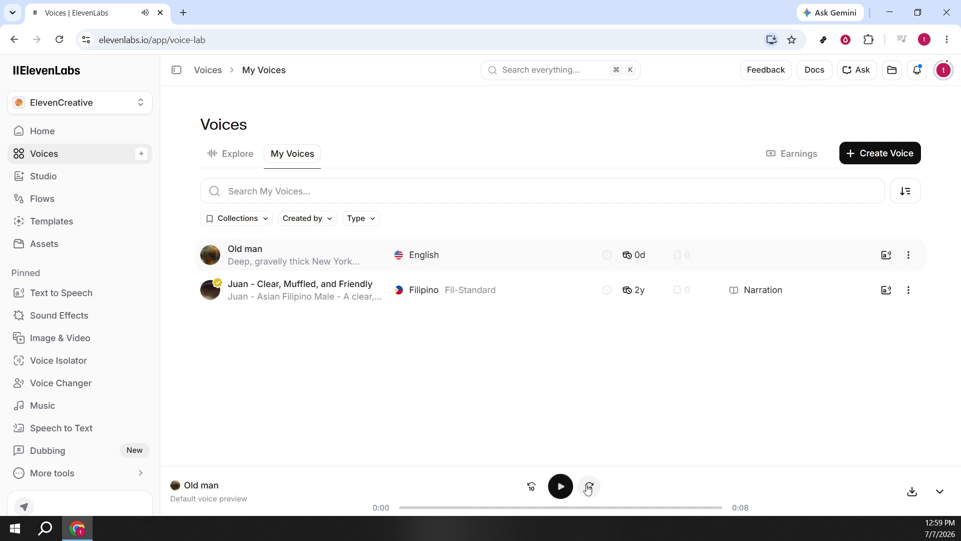
click(561, 486)
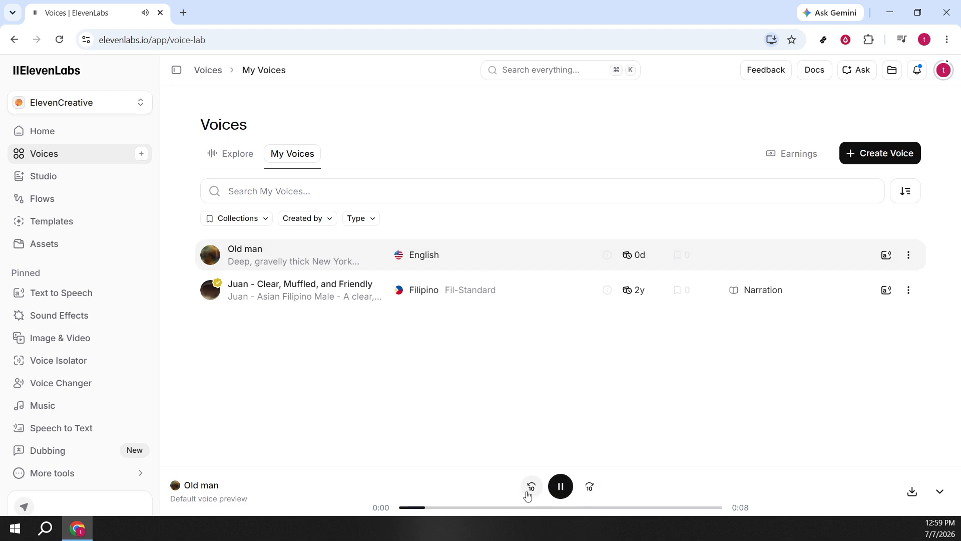
click(561, 488)
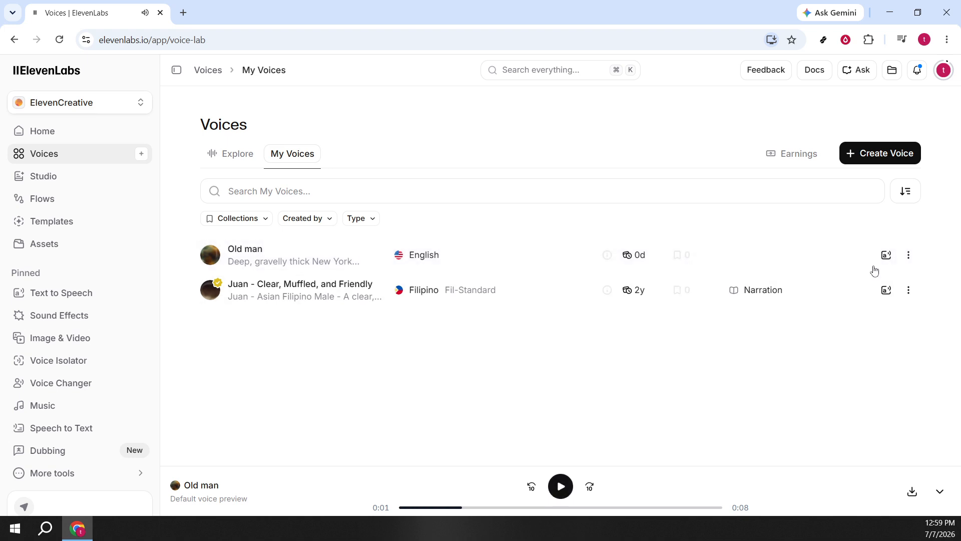
click(909, 255)
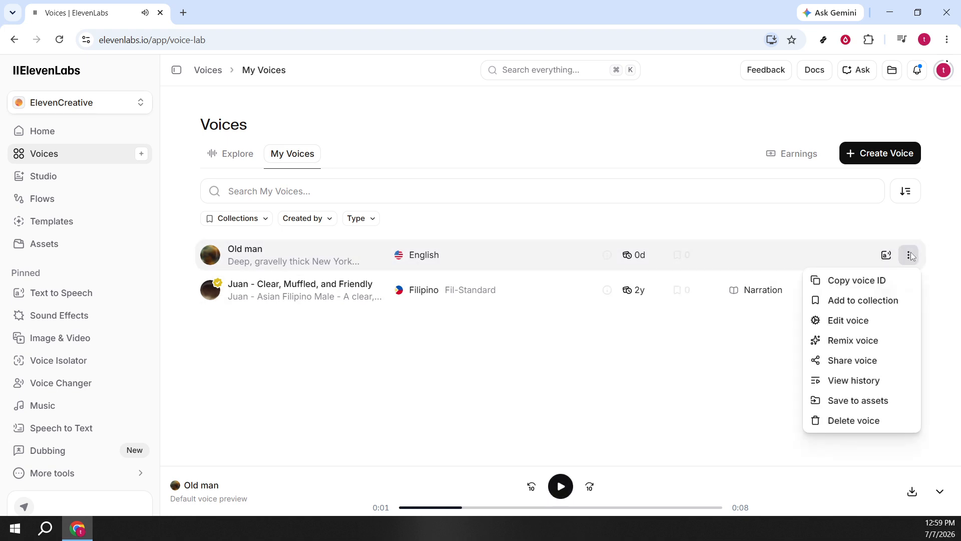